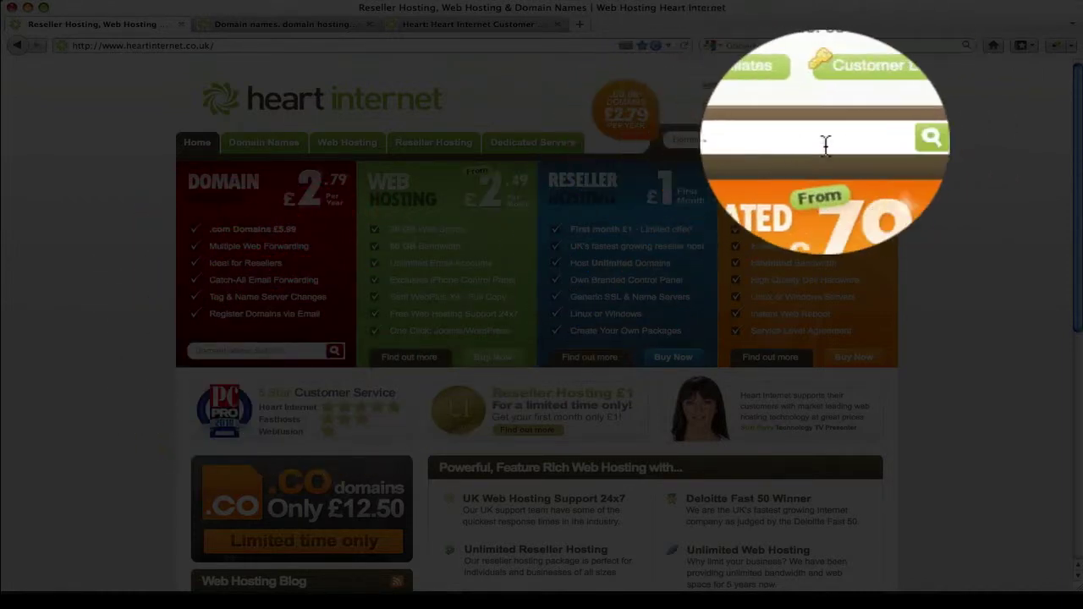
- Switch with Ctrl+Tab to the already-open Domain names browser tab
{"action": "key", "text": "ctrl+Tab"}
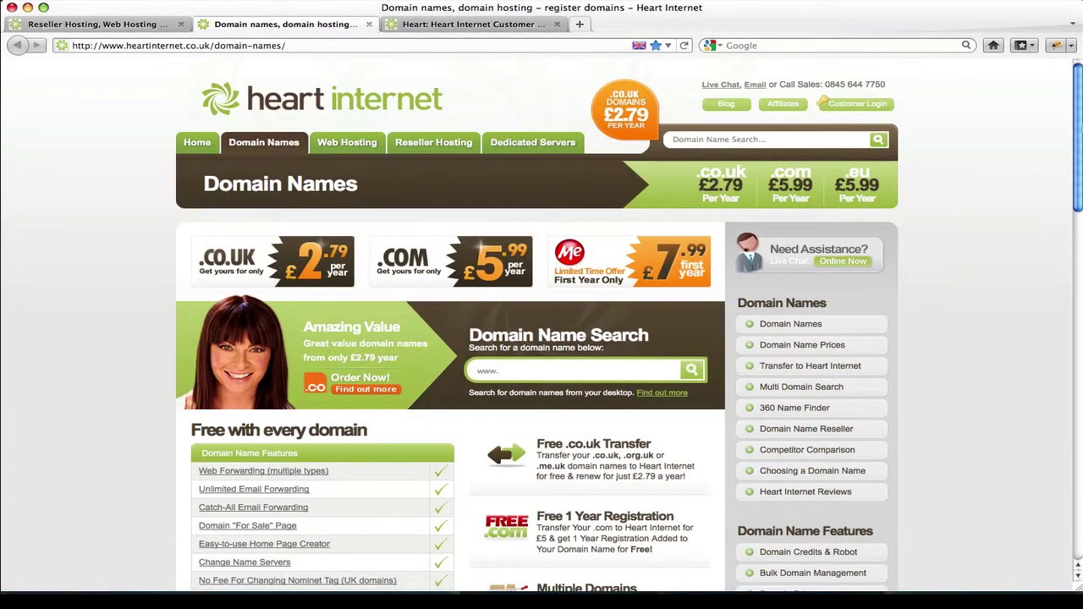
- Switch with Ctrl+Tab to the Heart Internet Customer Area tab
{"action": "key", "text": "ctrl+Tab"}
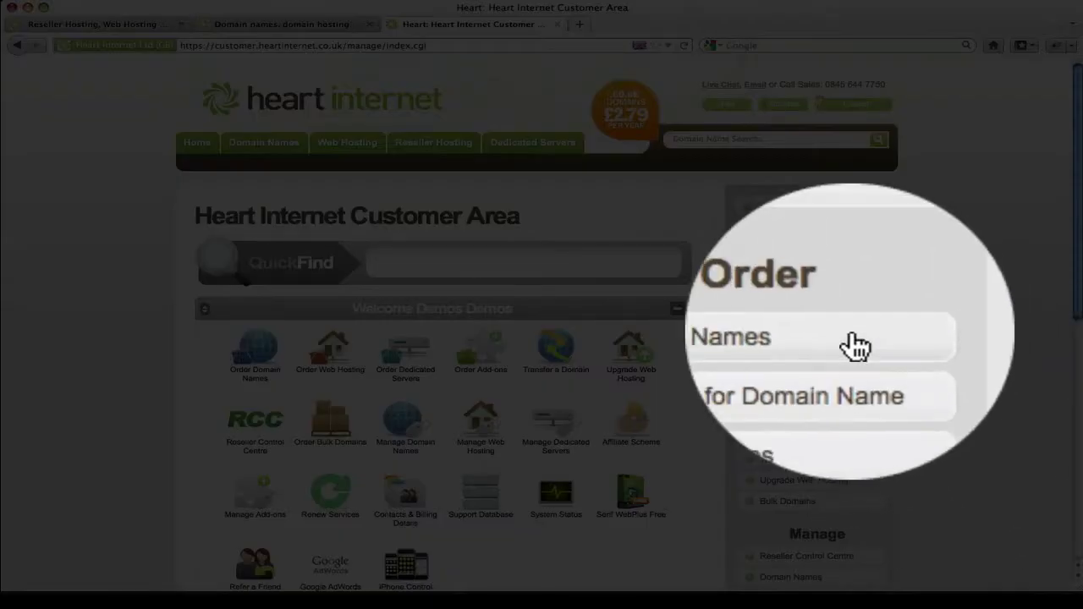
- Open Domain Names under Order in the sidebar and look over the domain search page
{"action": "left_click", "coordinate": [801, 334]}
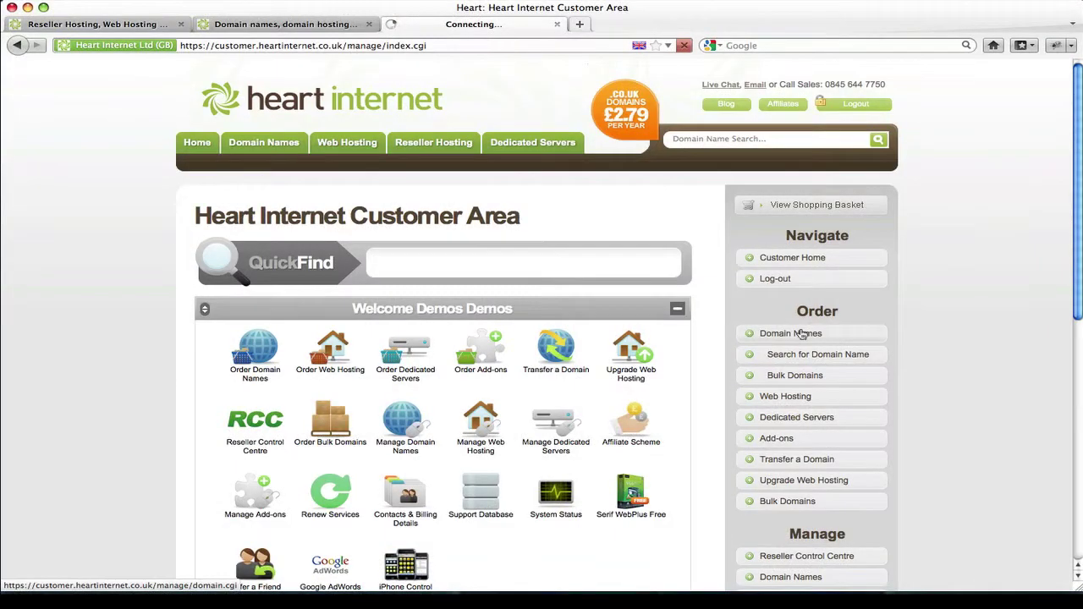
{"action": "scroll", "coordinate": [666, 236], "scroll_direction": "down", "scroll_amount": 7}
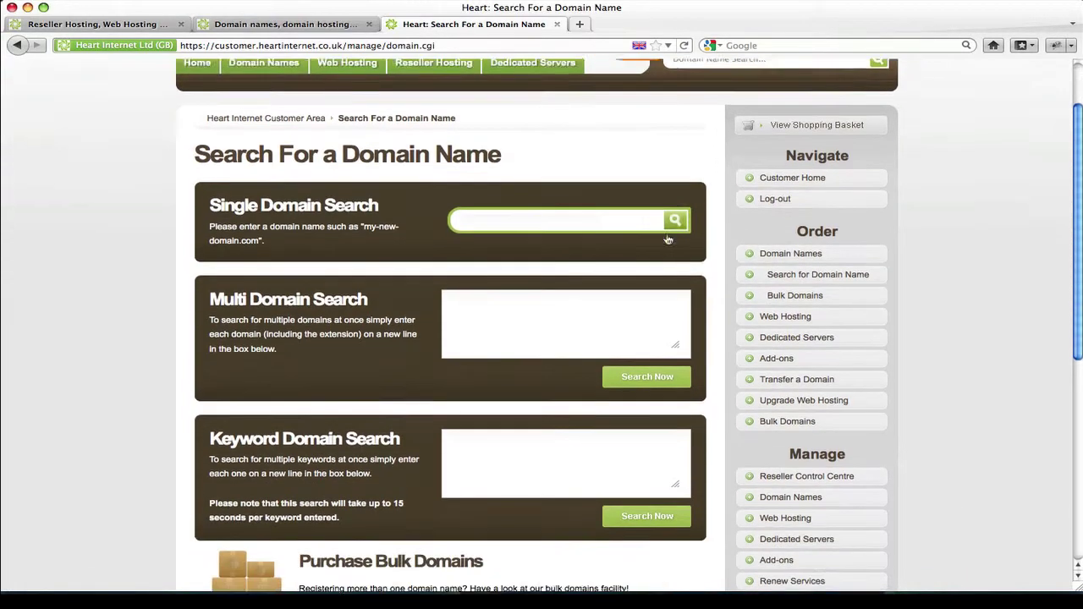
{"action": "scroll", "coordinate": [666, 236], "scroll_direction": "up", "scroll_amount": 3}
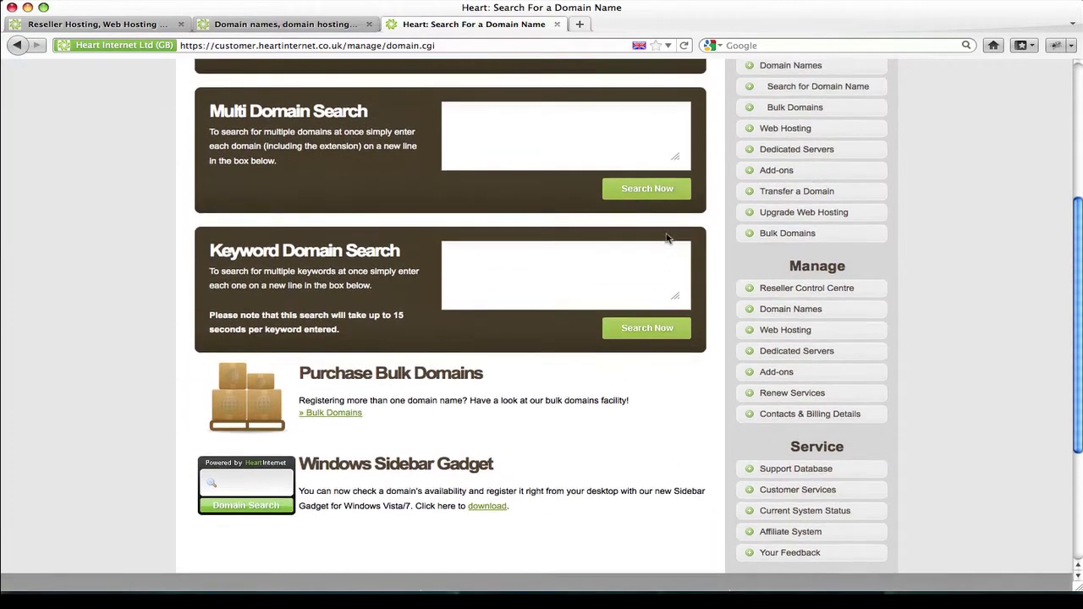
{"action": "scroll", "coordinate": [666, 236], "scroll_direction": "up", "scroll_amount": 4}
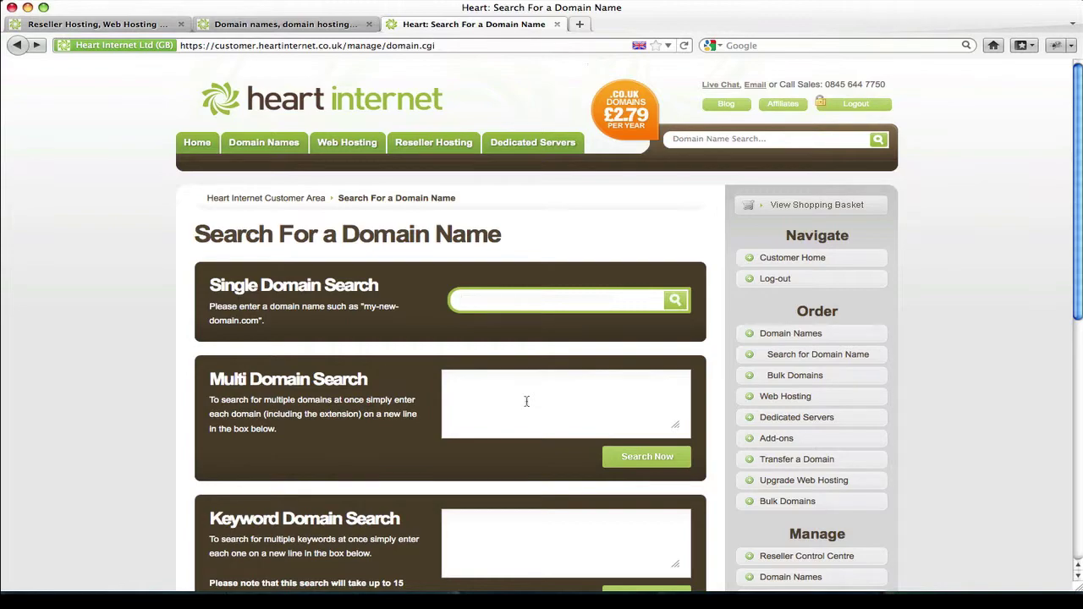
- Multi-search somekindof.com, djdjduewiken.org and bdbdjdiudjhd.co.uk for availability
{"action": "type", "text": "some"}
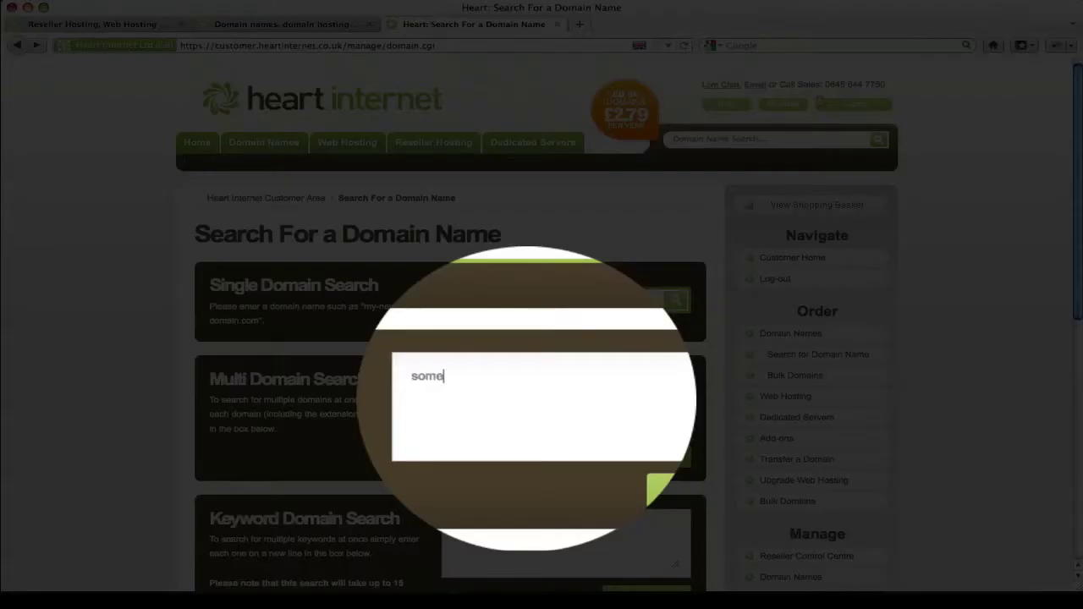
{"action": "type", "text": "kindof.com"}
{"action": "key", "text": "Return"}
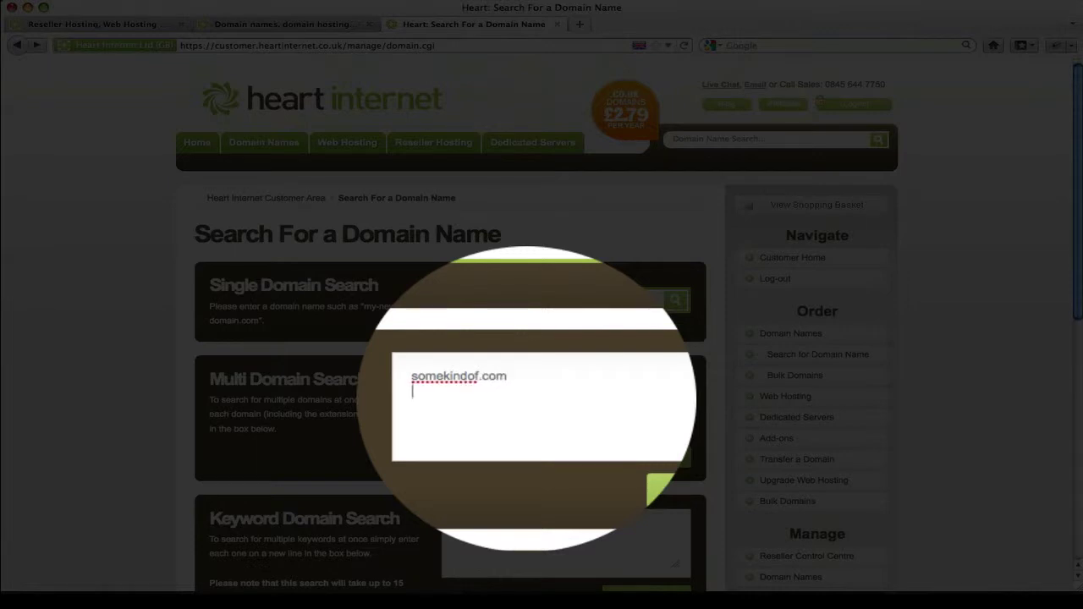
{"action": "type", "text": "djdjduewiken.org"}
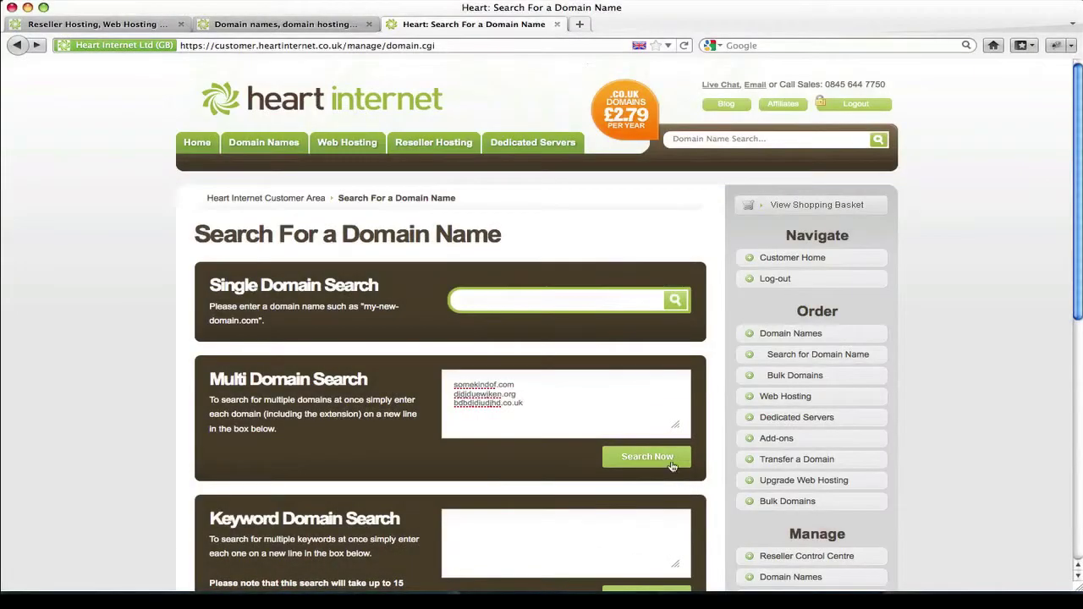
{"action": "left_click", "coordinate": [667, 460]}
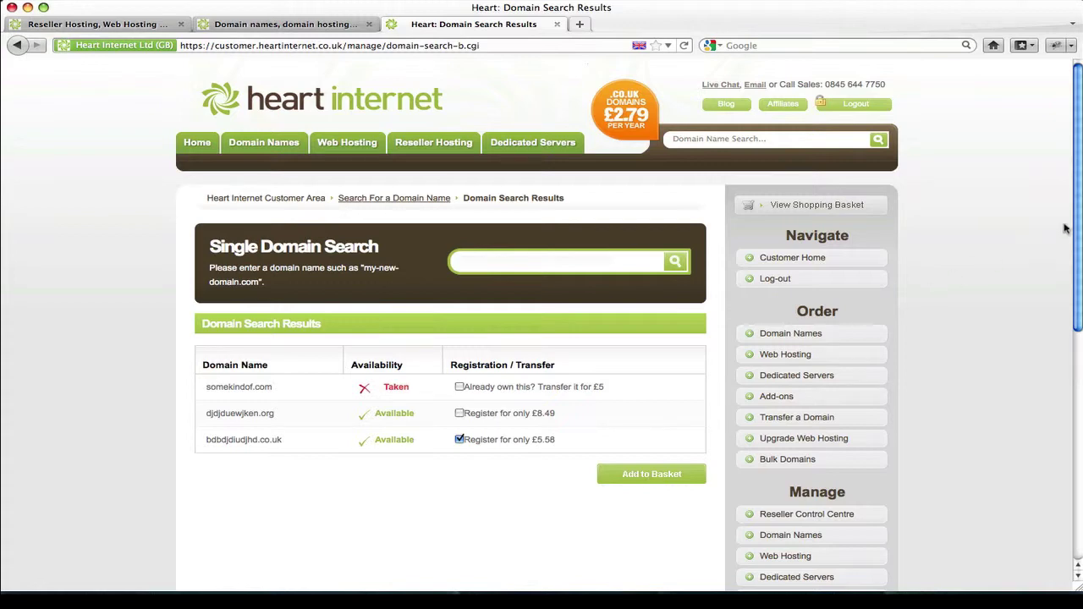
- Back on the search page, enter keywords SOMEKINDOFDOMAIN1 and somedomains2 in Keyword Domain Search
{"action": "key", "text": "BackSpace"}
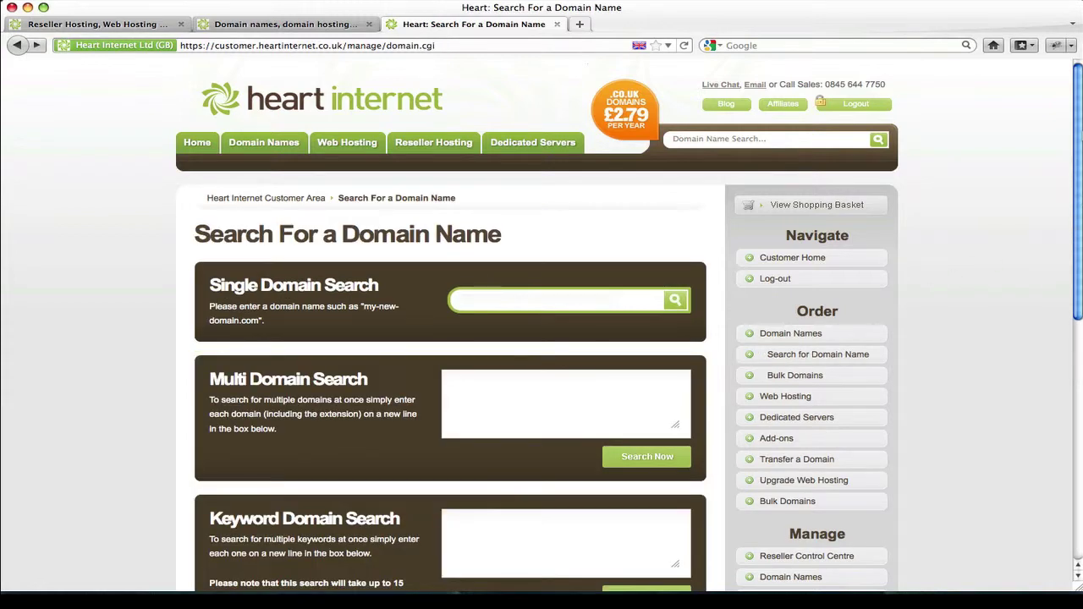
{"action": "scroll", "coordinate": [1060, 279], "scroll_direction": "down", "scroll_amount": 8}
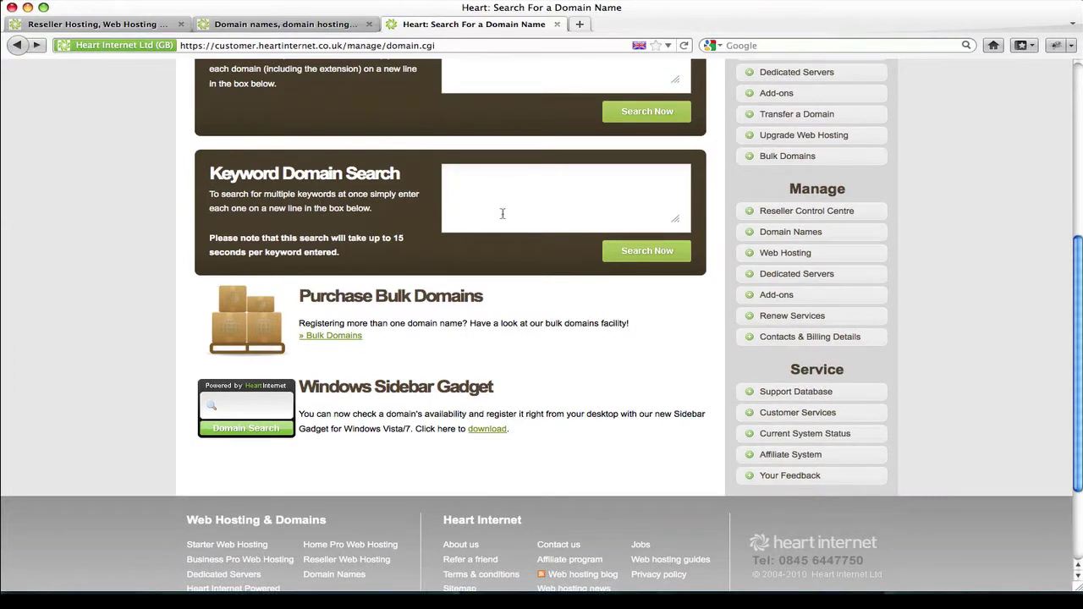
{"action": "left_click", "coordinate": [578, 201]}
{"action": "scroll", "coordinate": [973, 318], "scroll_direction": "up", "scroll_amount": 1}
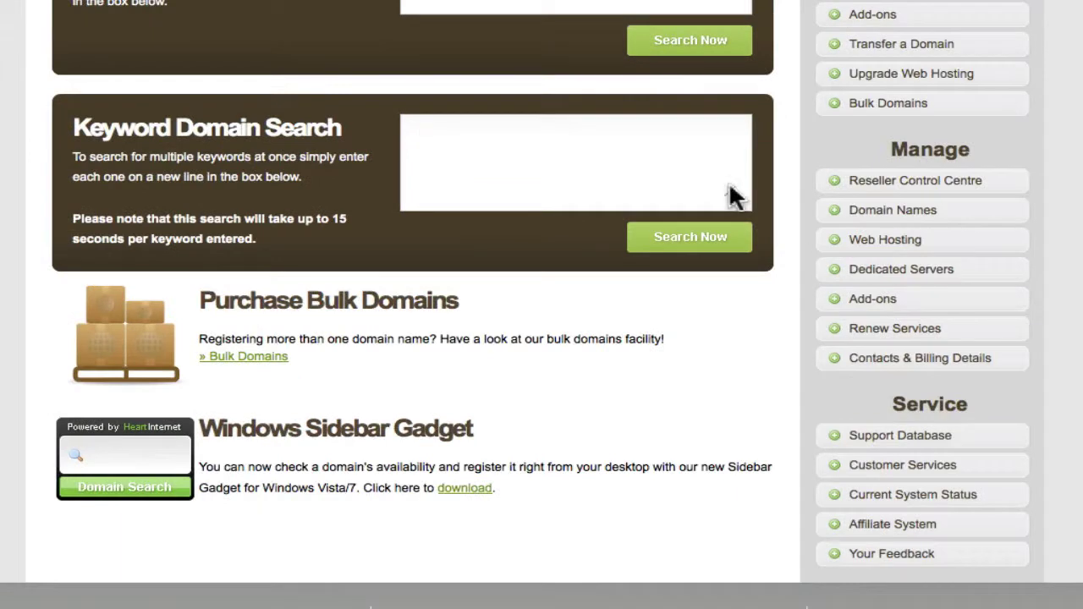
{"action": "left_click", "coordinate": [510, 191]}
{"action": "type", "text": "SOMEKINDOFDOM"}
{"action": "type", "text": "AIN1"}
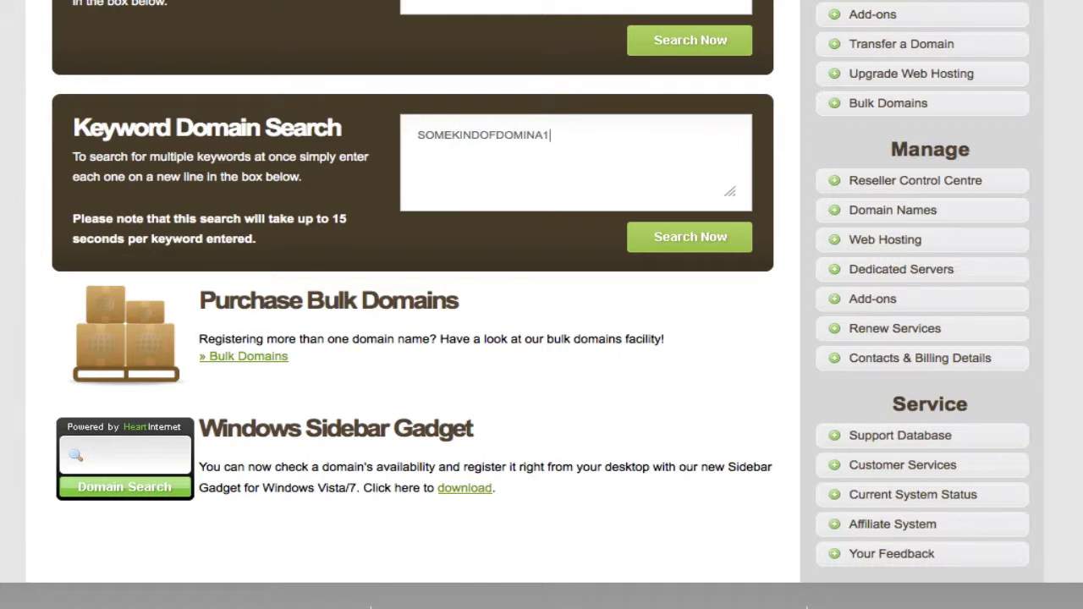
{"action": "key", "text": "Return"}
{"action": "type", "text": "somedomains2"}
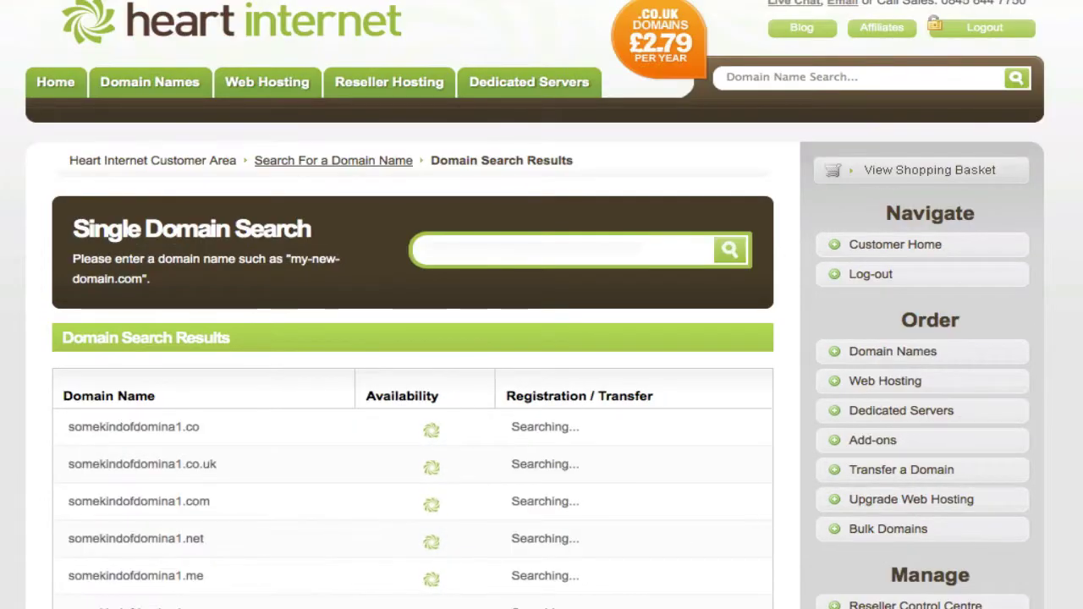
- Scroll through the keyword search results across the many domain extensions
{"action": "scroll", "coordinate": [542, 305], "scroll_direction": "down", "scroll_amount": 5}
{"action": "scroll", "coordinate": [542, 305], "scroll_direction": "down", "scroll_amount": 8}
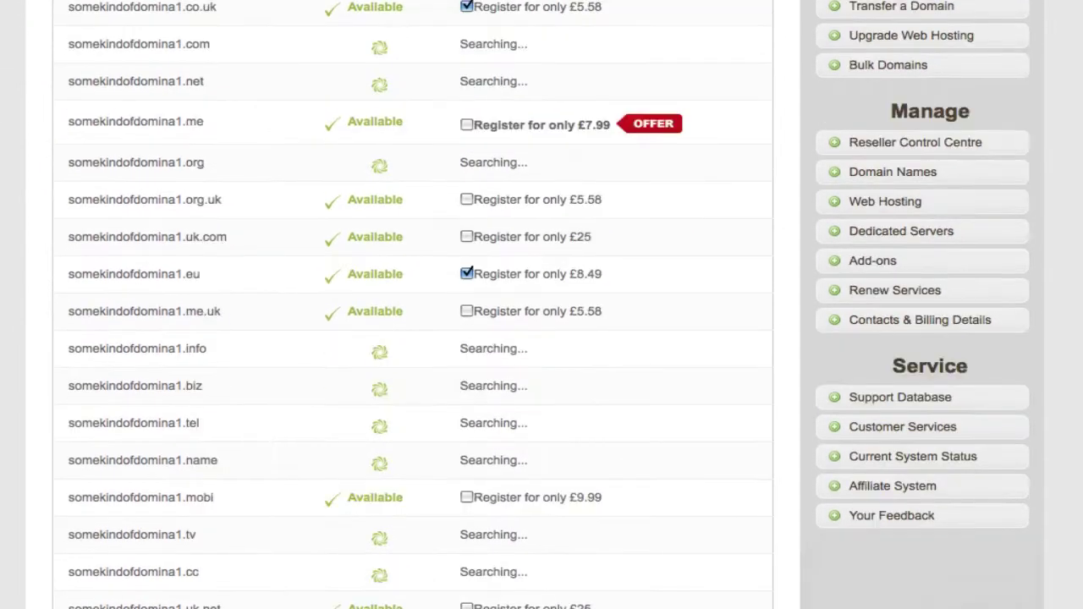
{"action": "scroll", "coordinate": [542, 304], "scroll_direction": "down", "scroll_amount": 7}
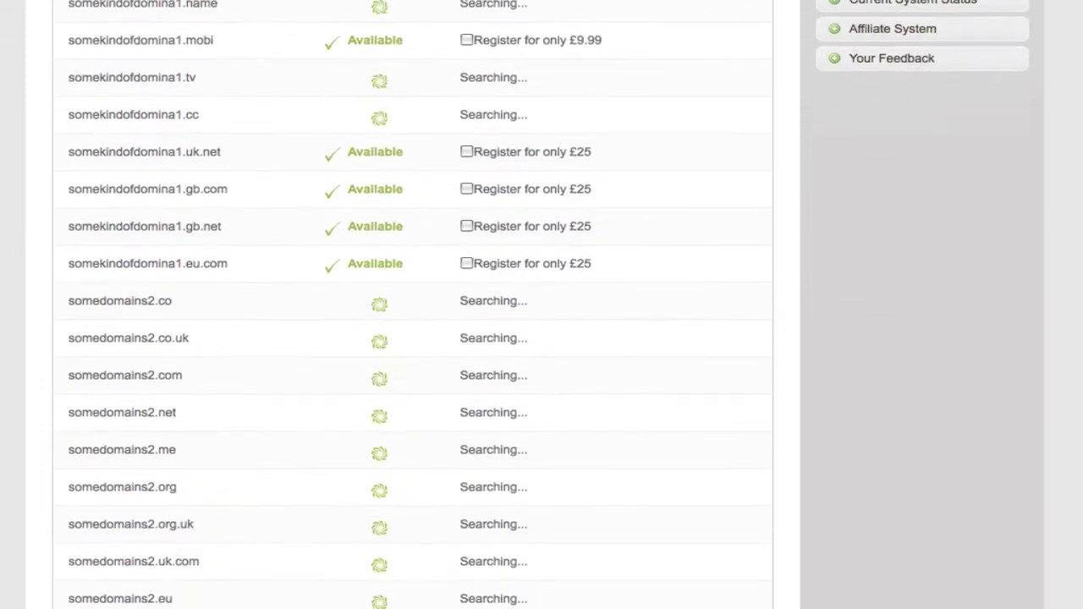
{"action": "scroll", "coordinate": [541, 305], "scroll_direction": "down", "scroll_amount": 6}
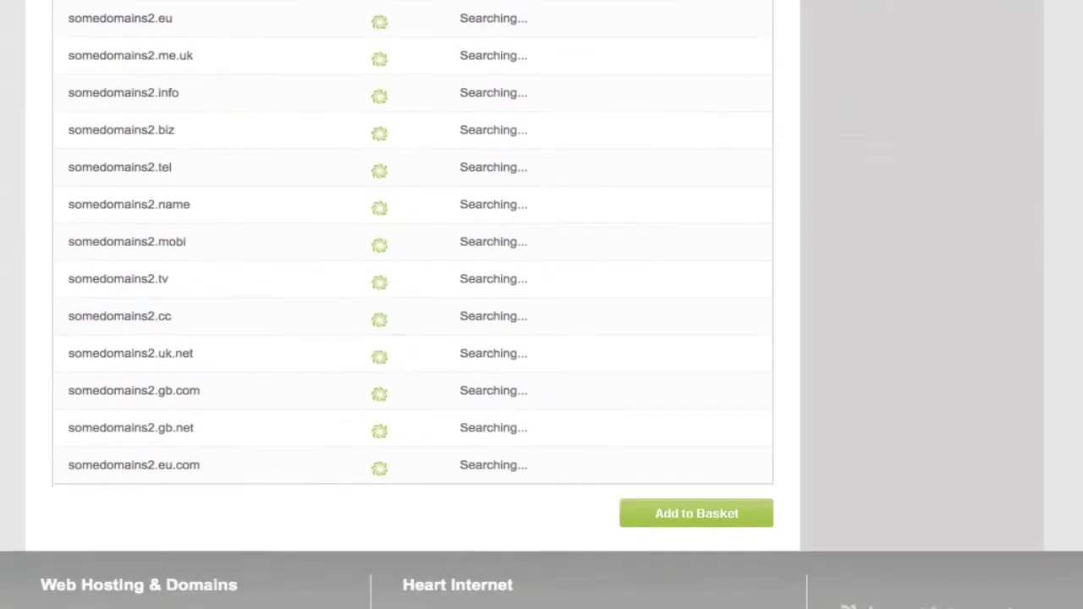
{"action": "scroll", "coordinate": [541, 305], "scroll_direction": "up", "scroll_amount": 15}
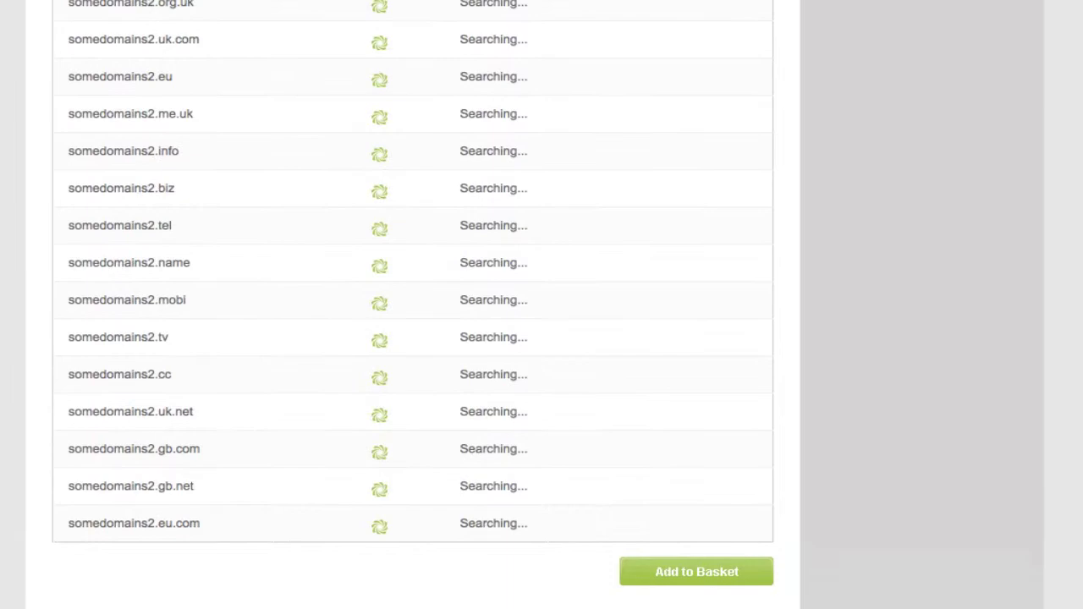
{"action": "scroll", "coordinate": [542, 304], "scroll_direction": "up", "scroll_amount": 5}
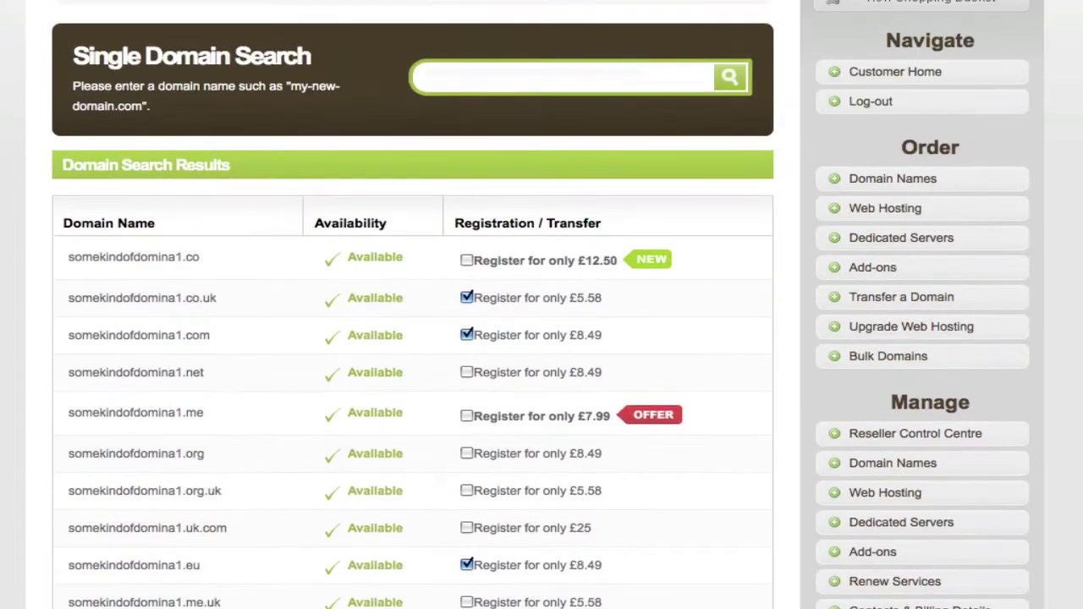
{"action": "scroll", "coordinate": [542, 304], "scroll_direction": "down", "scroll_amount": 4}
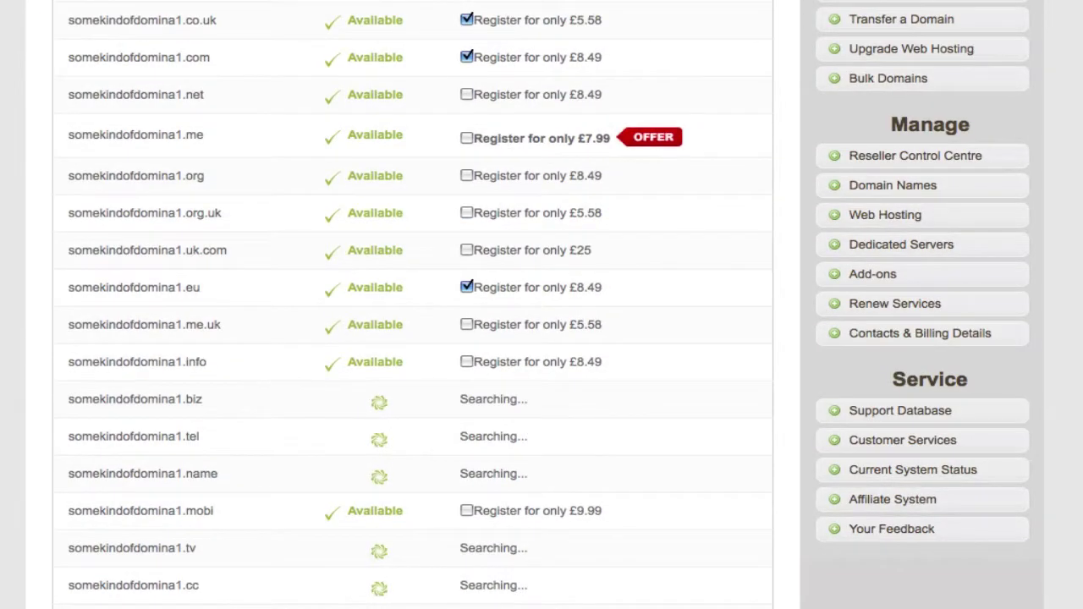
{"action": "scroll", "coordinate": [542, 305], "scroll_direction": "down", "scroll_amount": 2}
{"action": "scroll", "coordinate": [541, 304], "scroll_direction": "down", "scroll_amount": 15}
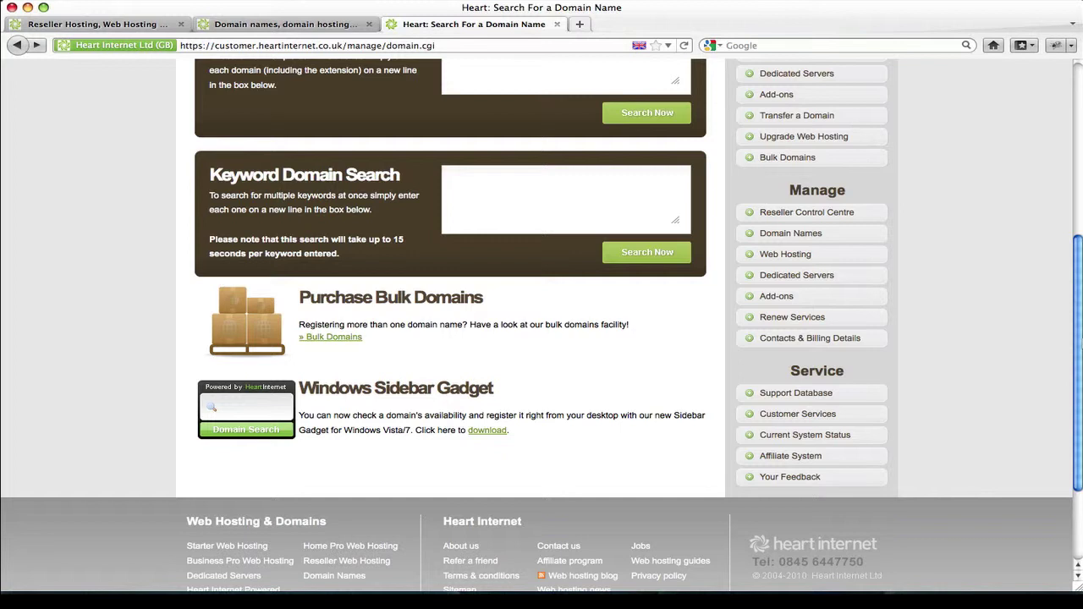
{"action": "scroll", "coordinate": [542, 327], "scroll_direction": "up", "scroll_amount": 10}
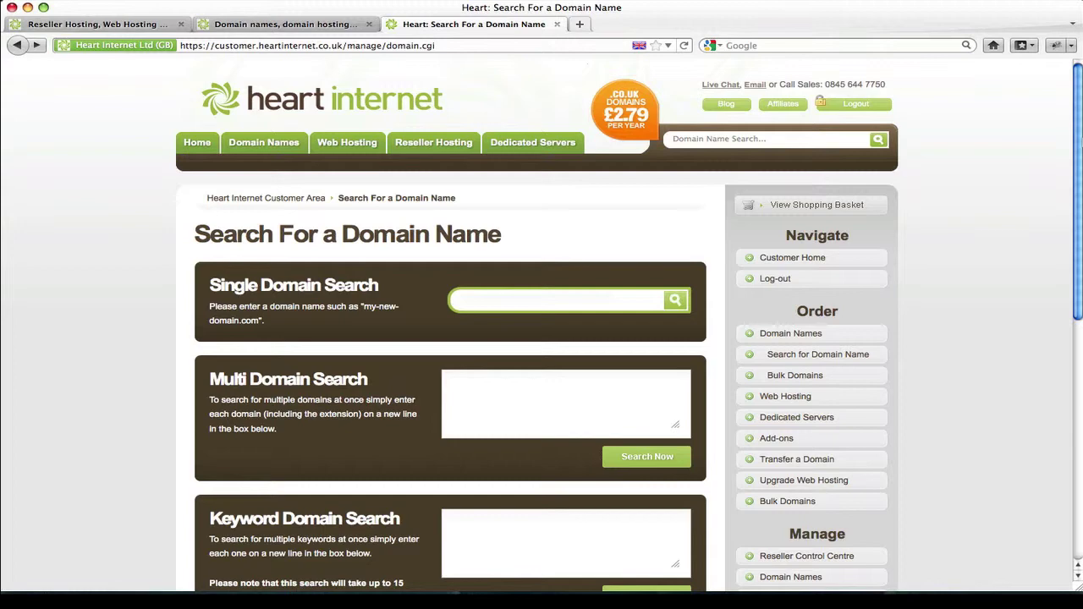
- Search djdicjndhdhgcjcj.co.uk in Multi Domain Search and add it to the basket for £5.58
{"action": "left_click", "coordinate": [763, 140]}
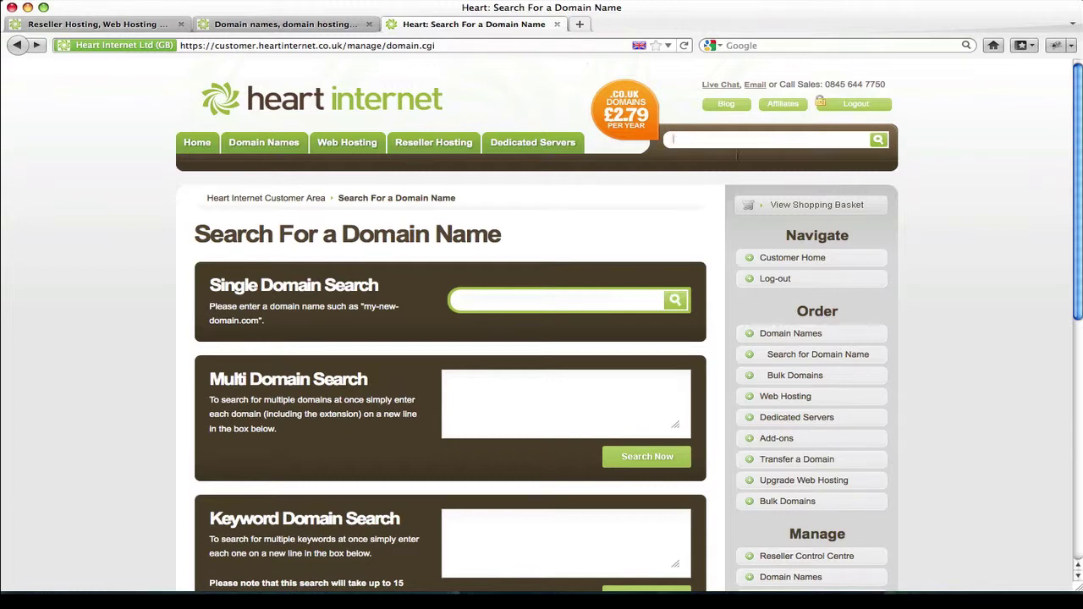
{"action": "left_click", "coordinate": [582, 302]}
{"action": "left_click", "coordinate": [472, 415]}
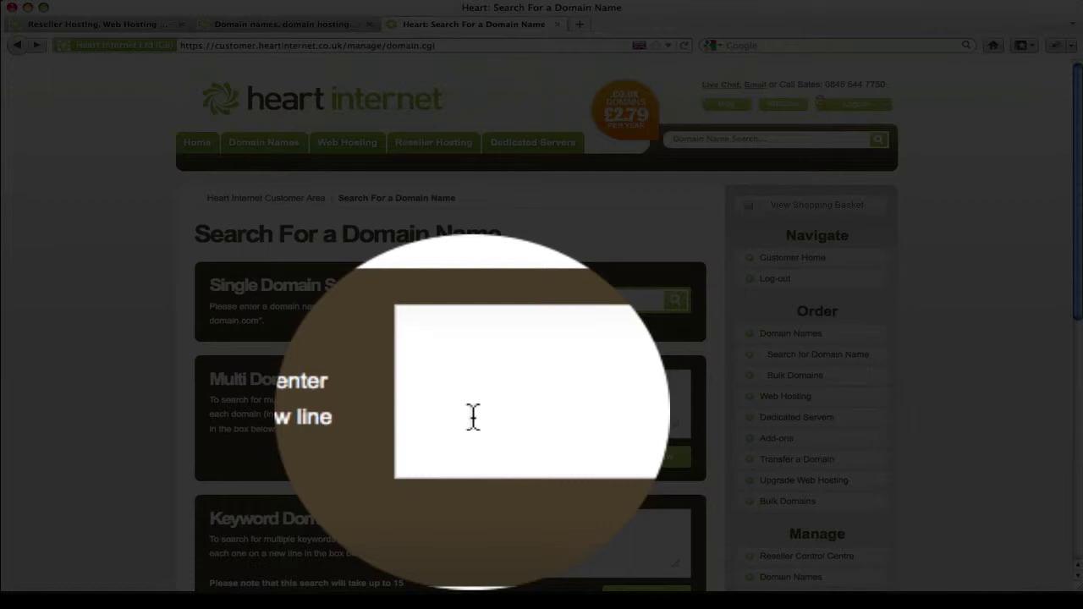
{"action": "type", "text": "djdicjndhdhgcjcj"}
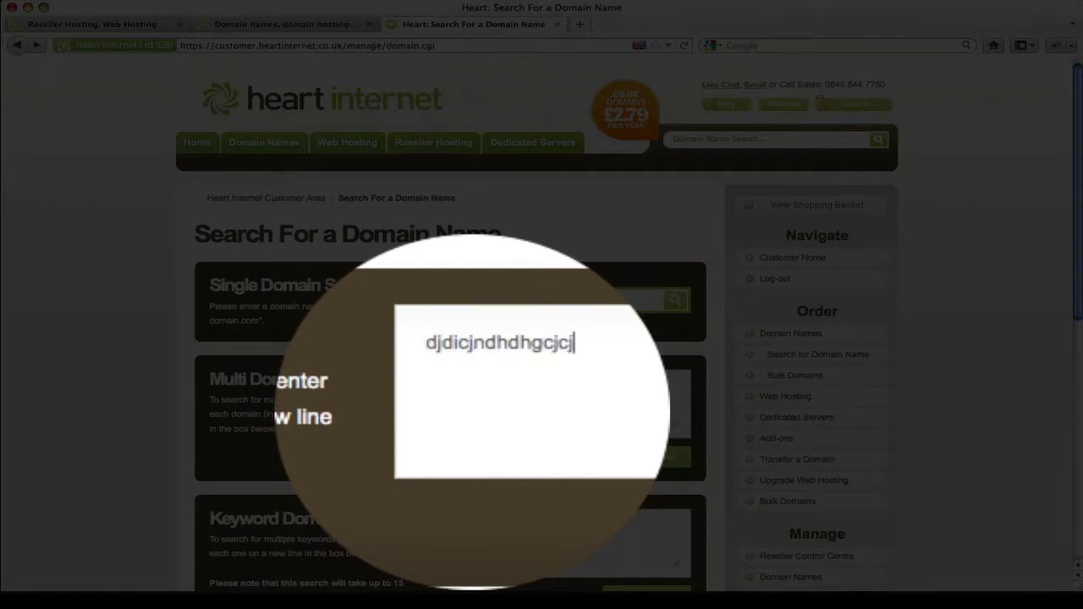
{"action": "type", "text": ".co.uk"}
{"action": "left_click", "coordinate": [651, 457]}
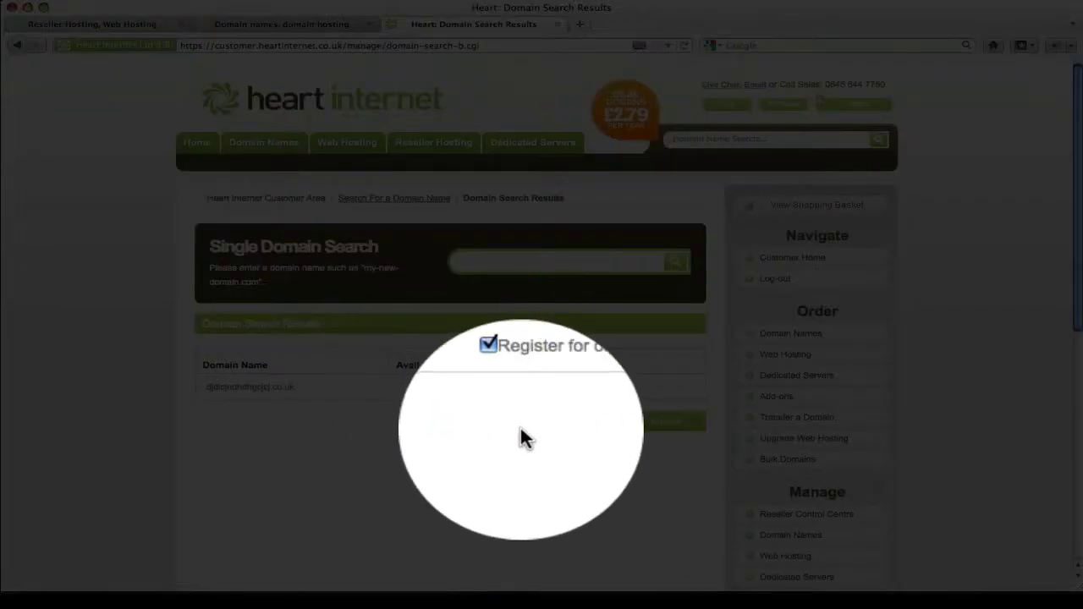
{"action": "left_click", "coordinate": [639, 423]}
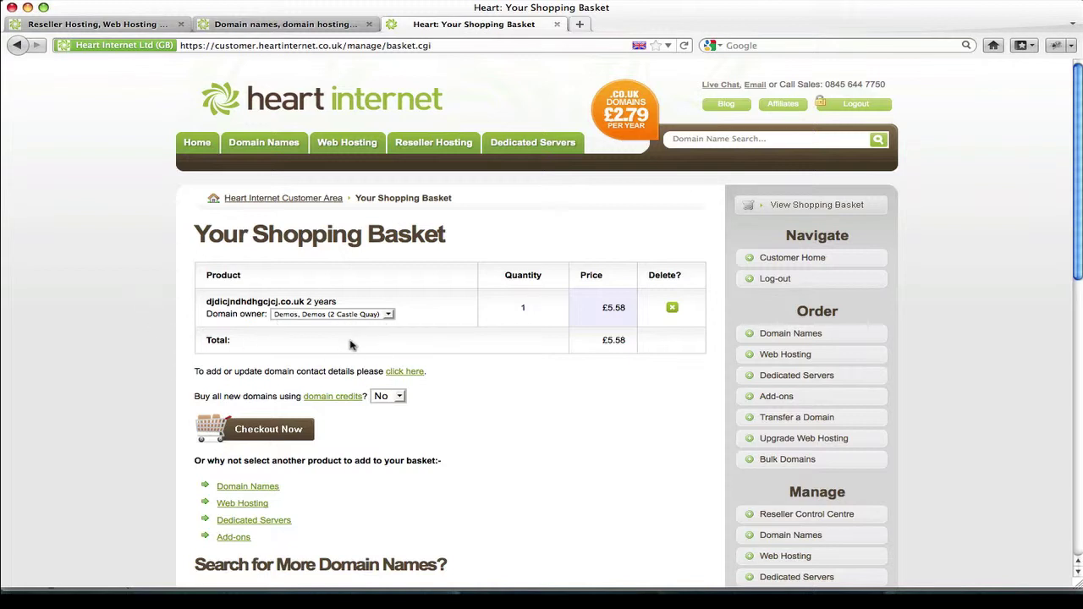
- Start checkout from the basket and scroll down the Order Add-ons page
{"action": "left_click", "coordinate": [274, 430]}
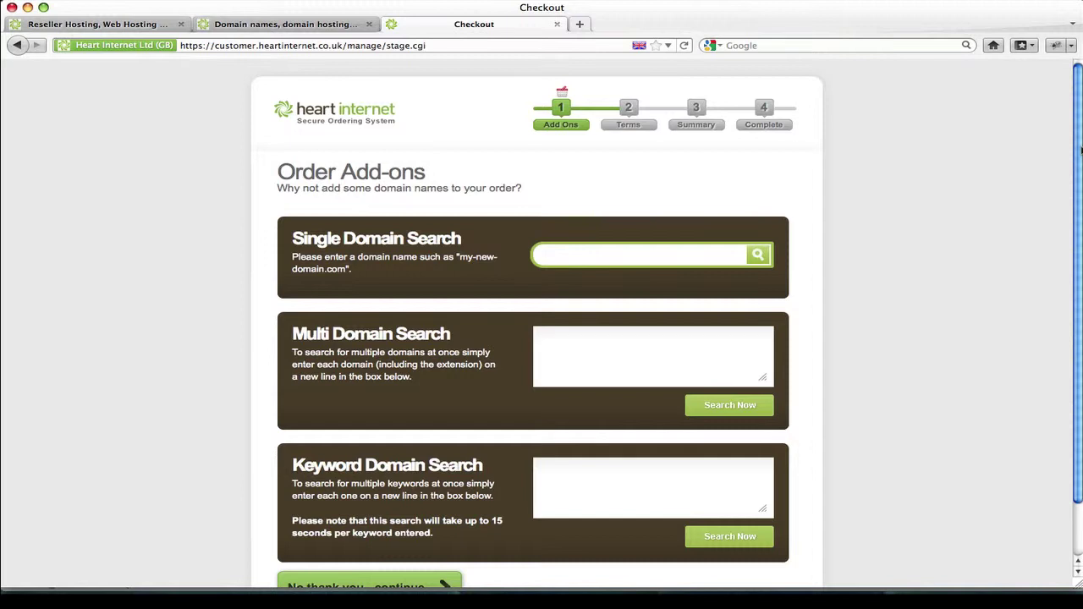
{"action": "scroll", "coordinate": [1080, 169], "scroll_direction": "down", "scroll_amount": 3}
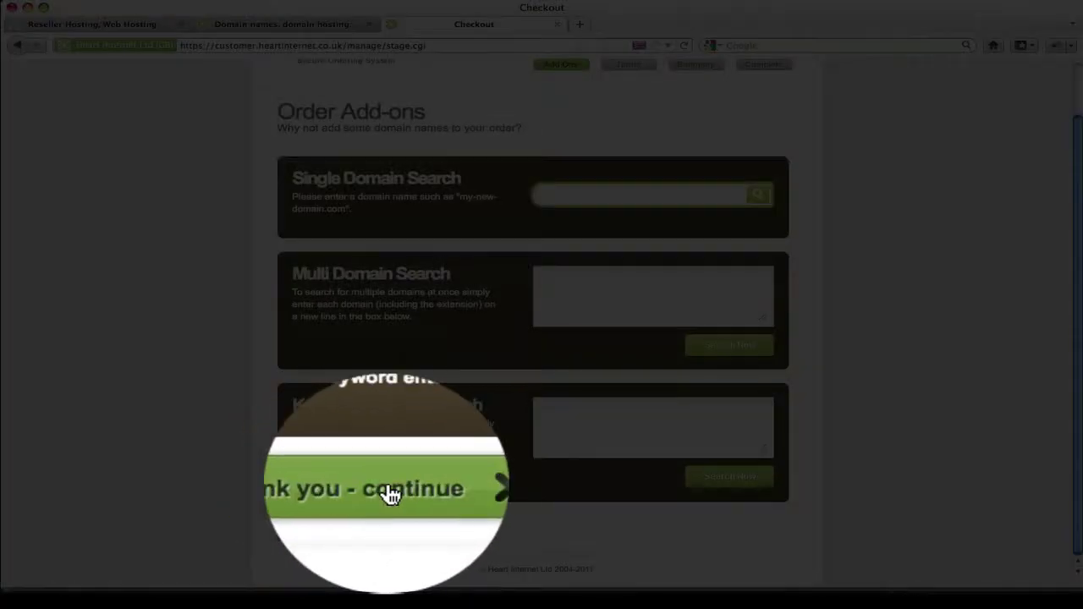
- Decline extra domains with 'No thank you - continue' and agree to the terms and conditions
{"action": "left_click", "coordinate": [386, 526]}
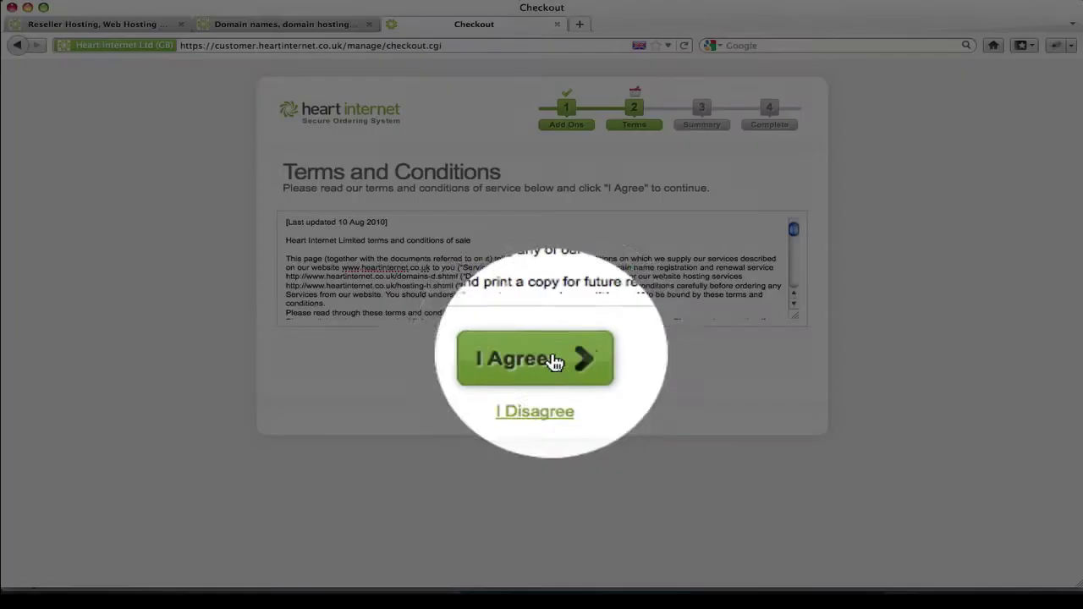
{"action": "left_click", "coordinate": [550, 359]}
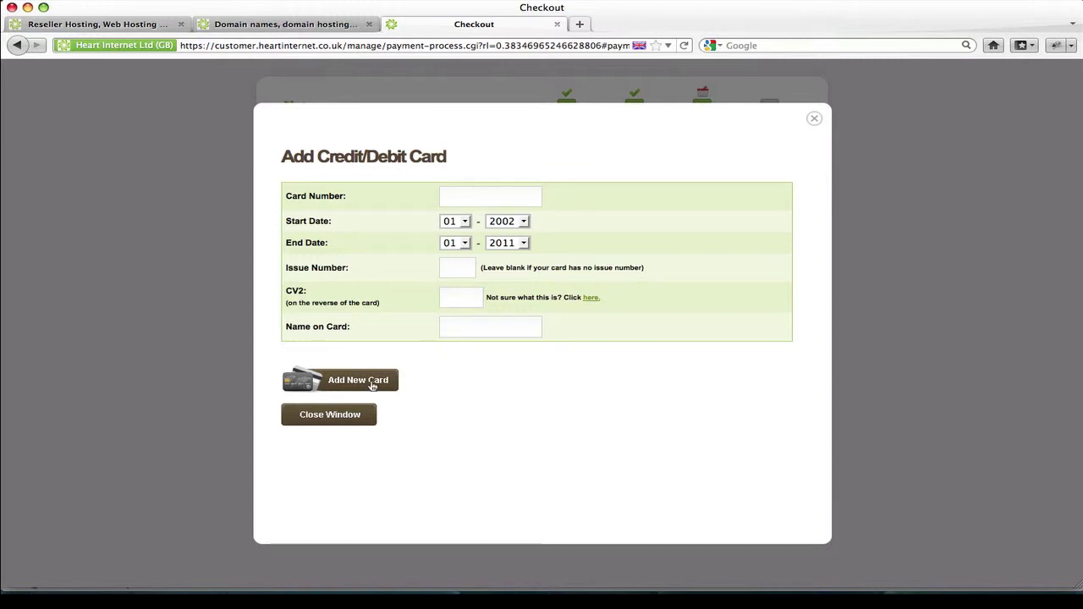
- Close the Add Credit/Debit Card window without entering a card, back to the £6.70 order review
{"action": "left_click", "coordinate": [338, 416]}
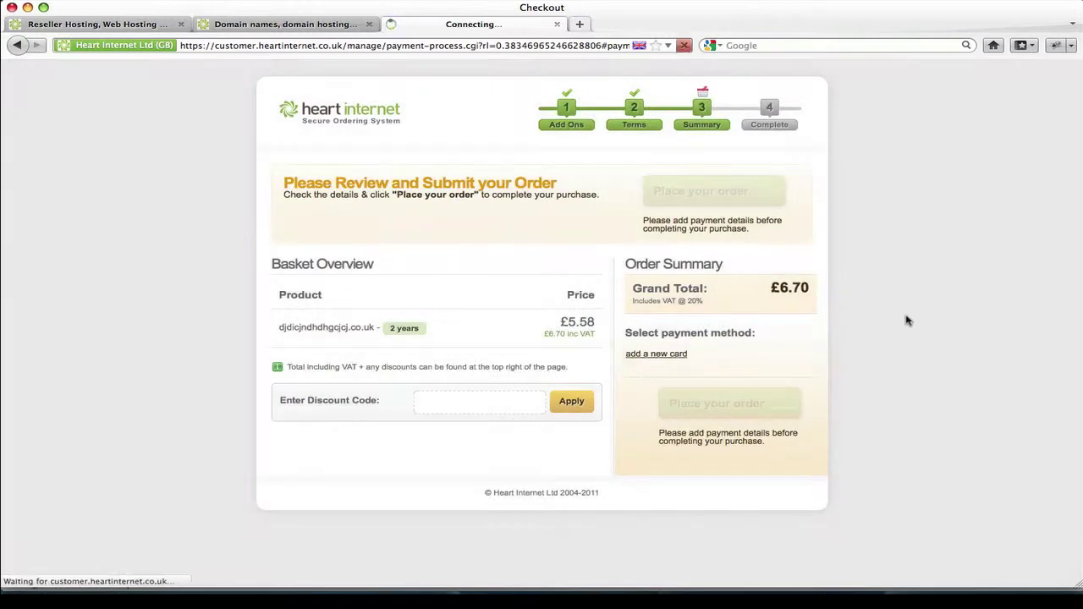